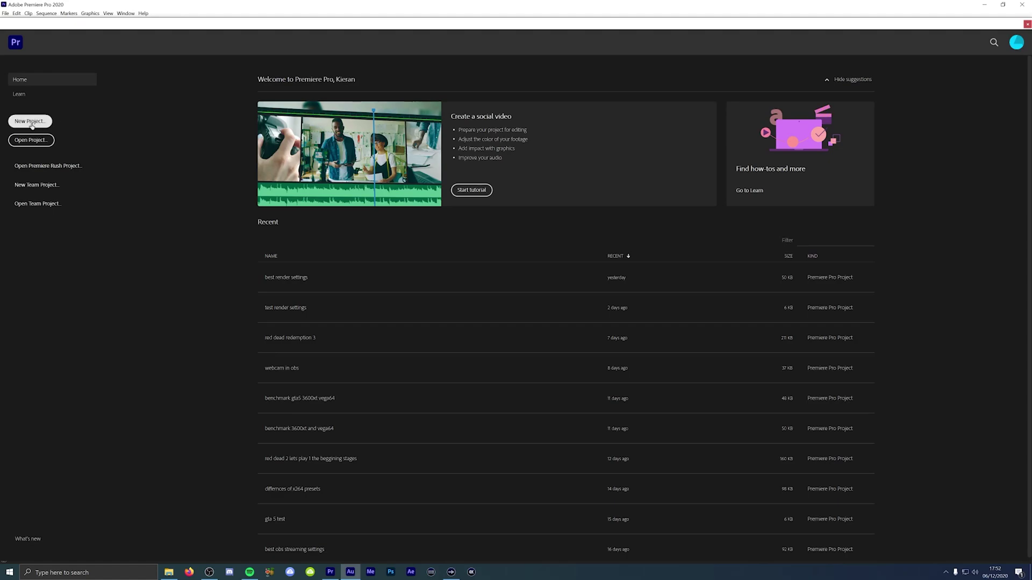
Step: Scroll the Home screen's list of recent projects
{"action": "scroll", "coordinate": [518, 455], "scroll_direction": "down", "scroll_amount": 1}
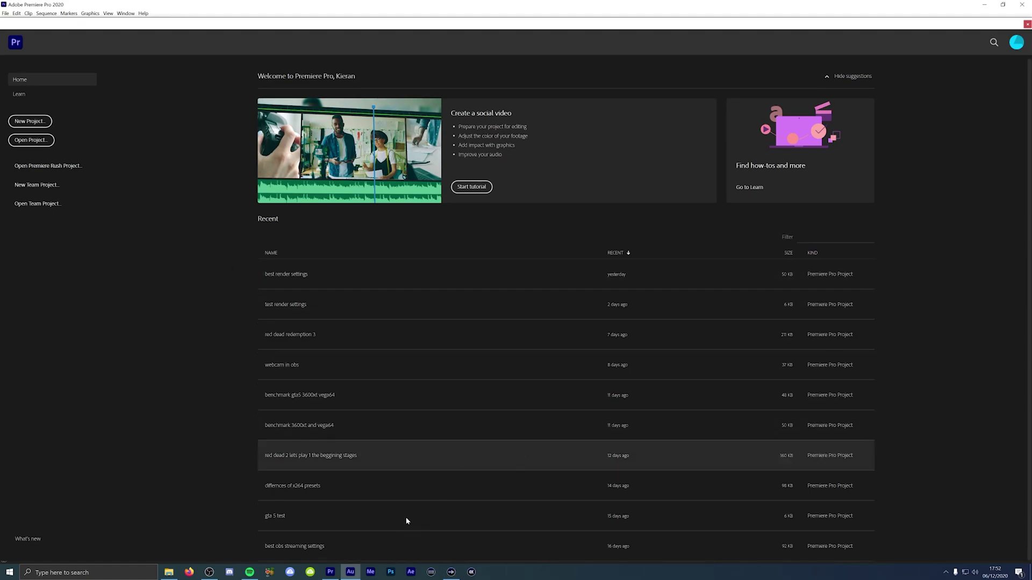
{"action": "left_click", "coordinate": [35, 122]}
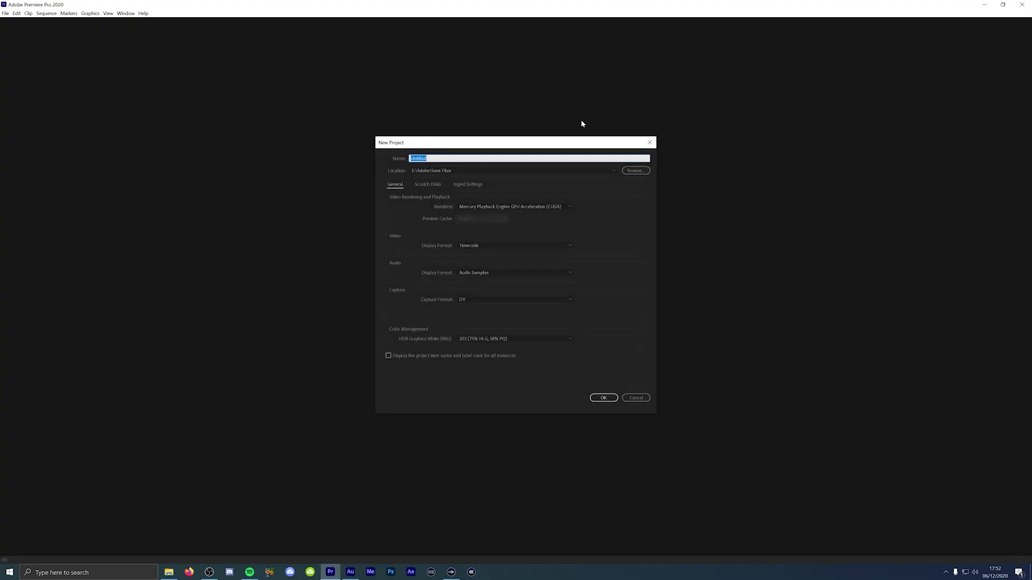
{"action": "left_click", "coordinate": [553, 207]}
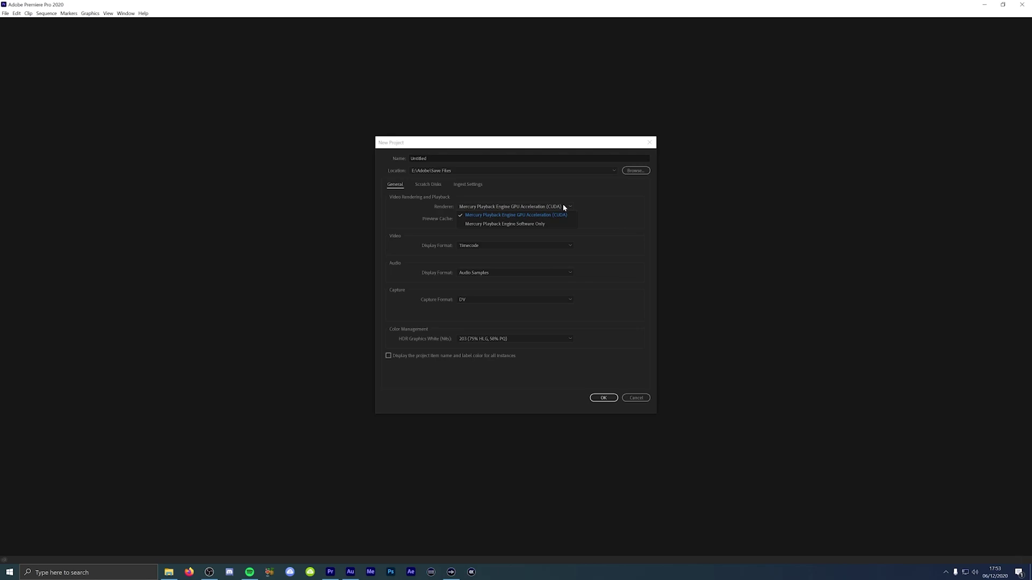
{"action": "left_click", "coordinate": [609, 220]}
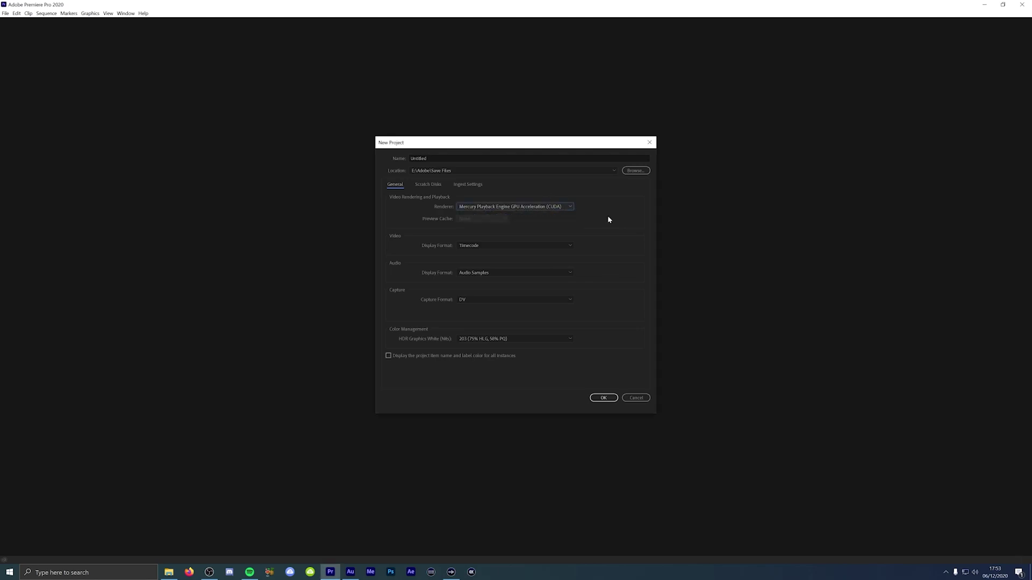
{"action": "left_click", "coordinate": [460, 162]}
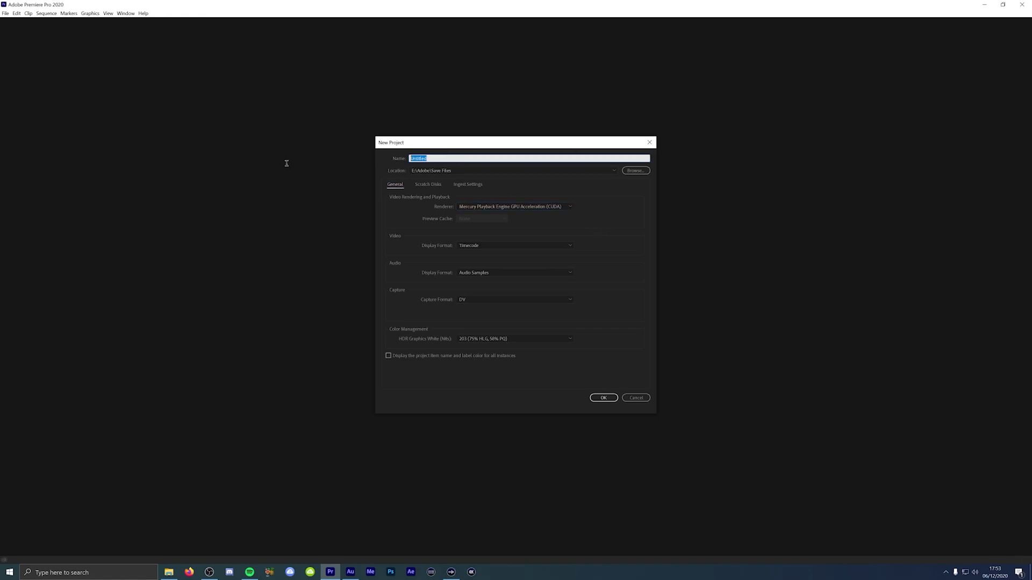
{"action": "right_click", "coordinate": [477, 159]}
{"action": "left_click", "coordinate": [470, 159]}
{"action": "right_click", "coordinate": [464, 159]}
{"action": "left_click", "coordinate": [459, 158]}
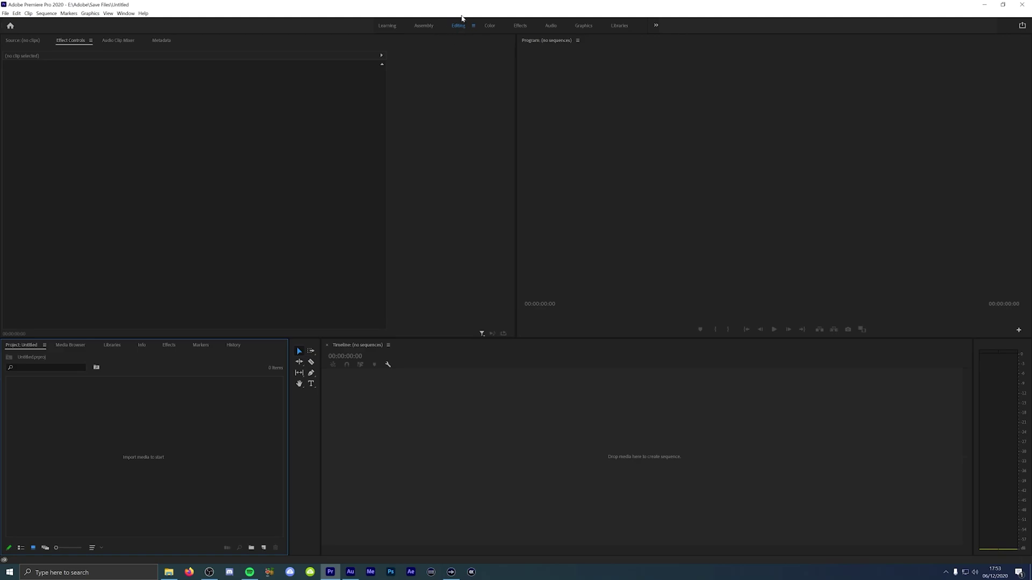
Step: Build a sequence from the gta 5 gameplay recording in File Explorer, then scrub toward its end
{"action": "key", "text": "super+e"}
{"action": "left_click", "coordinate": [247, 177]}
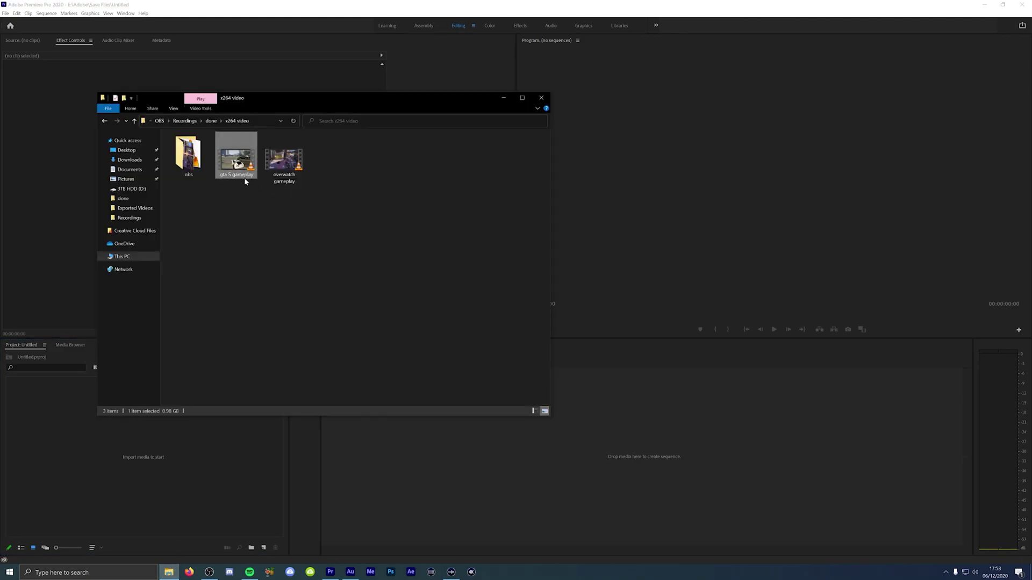
{"action": "left_click_drag", "start_coordinate": [247, 178], "coordinate": [395, 468]}
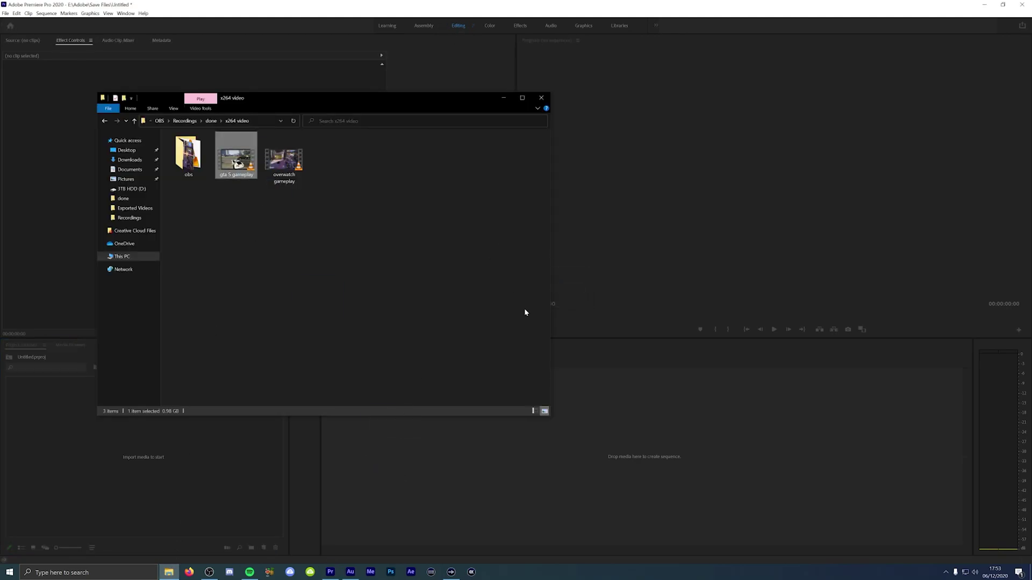
{"action": "left_click", "coordinate": [654, 517]}
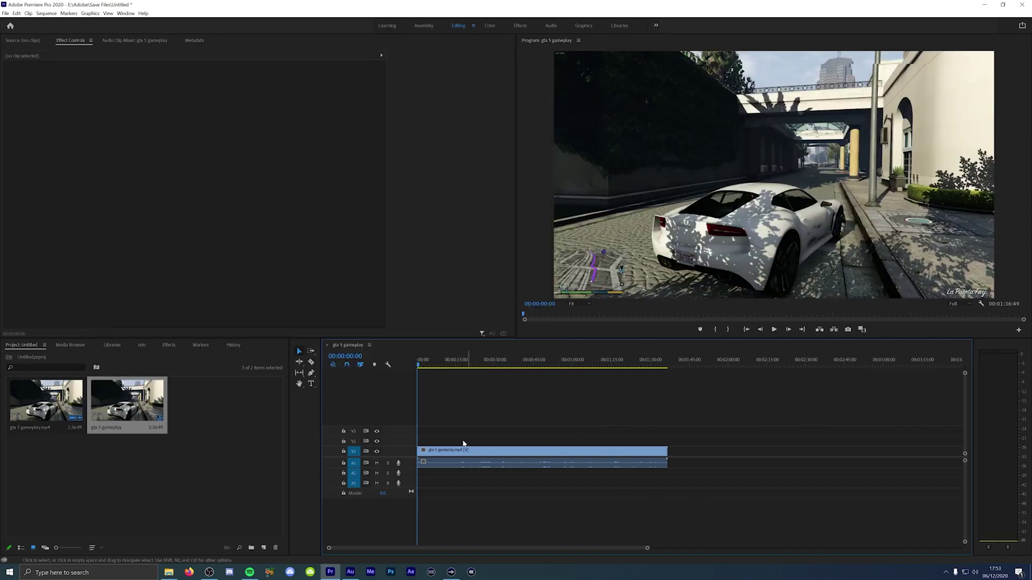
{"action": "left_click_drag", "start_coordinate": [444, 355], "coordinate": [663, 364]}
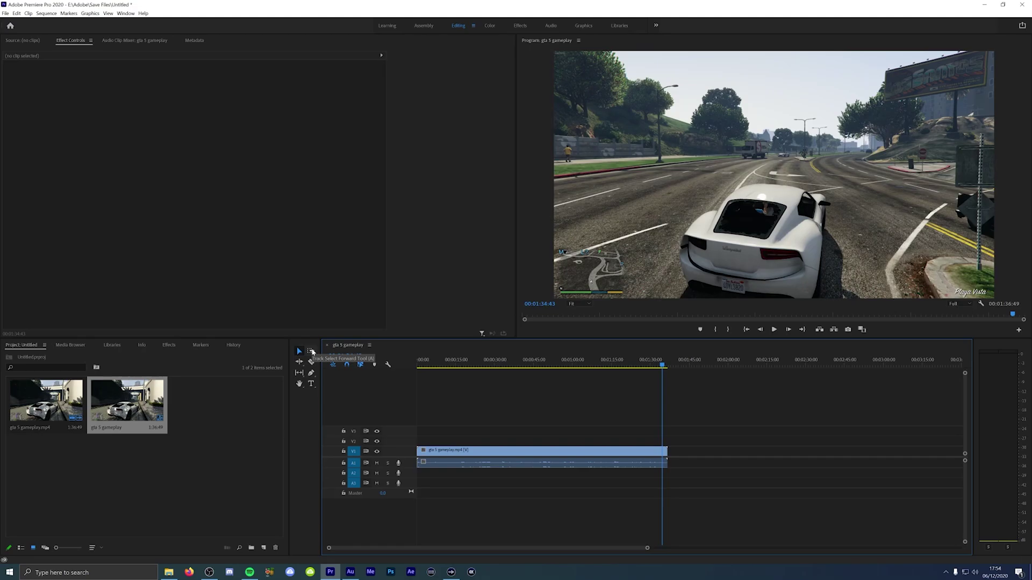
Step: Open Export Settings via File > Export > Media and scrub the preview to 00:00:58:39
{"action": "key", "text": "ctrl+m"}
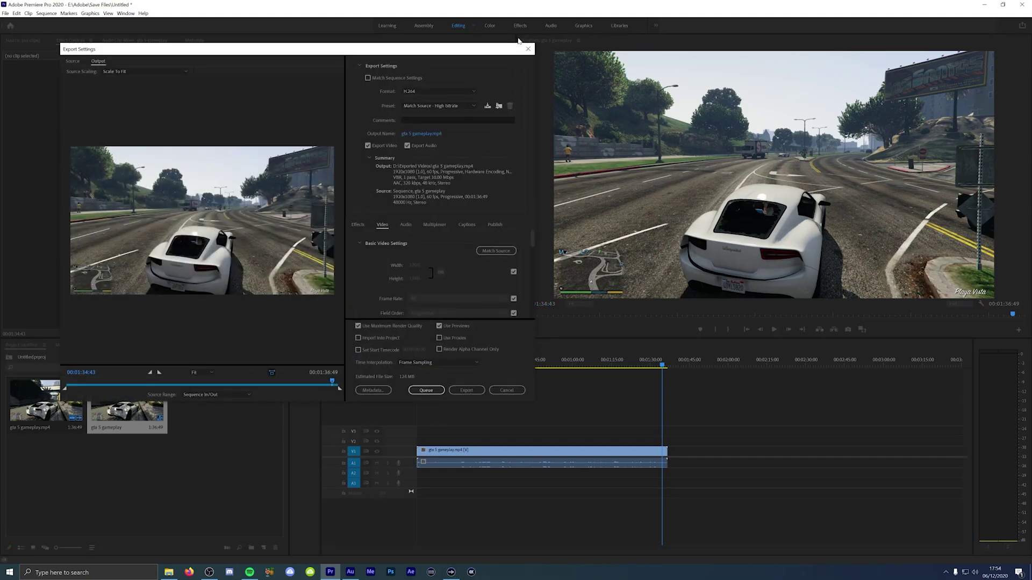
{"action": "left_click", "coordinate": [528, 46]}
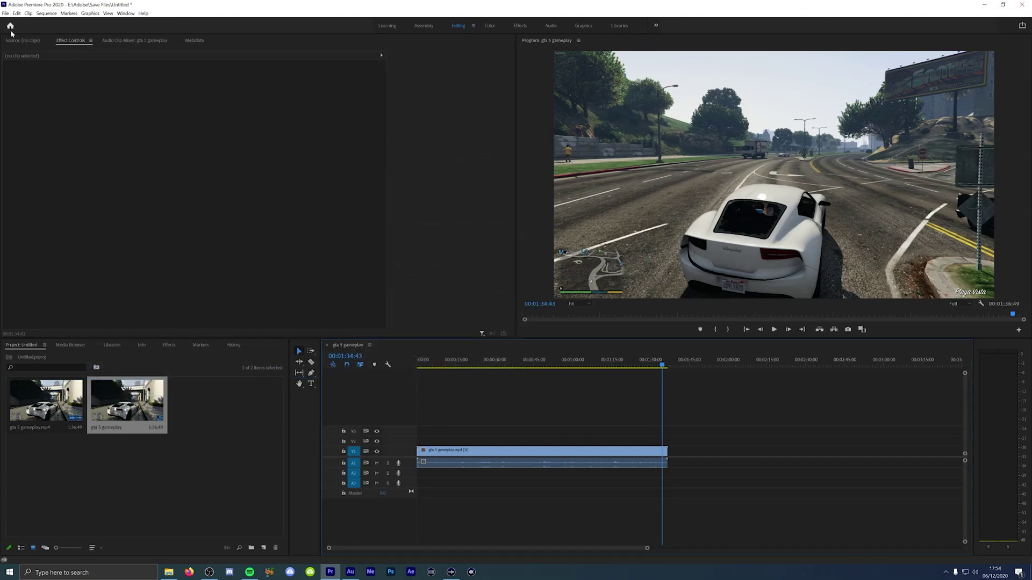
{"action": "left_click", "coordinate": [6, 14]}
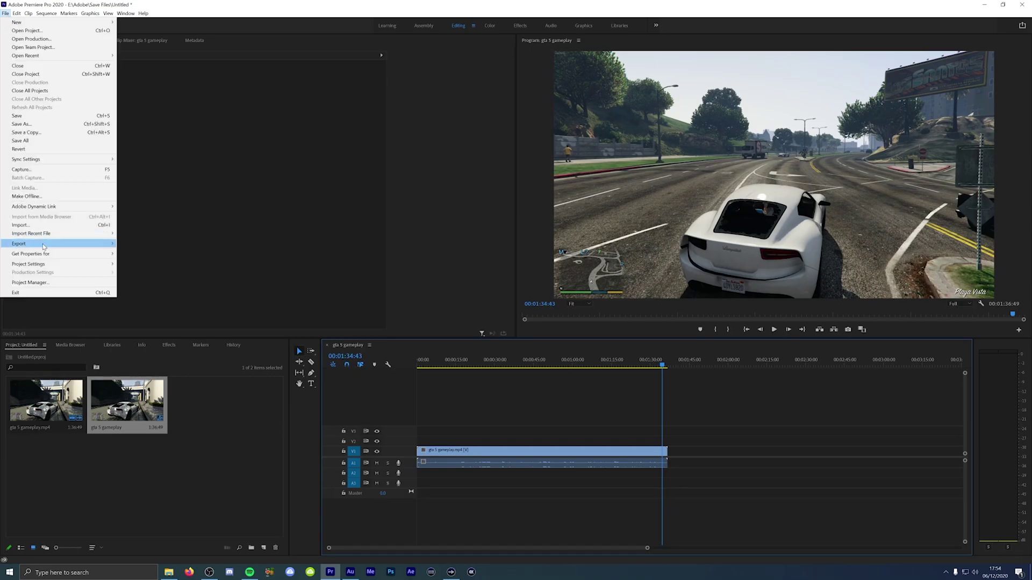
{"action": "mouse_move", "coordinate": [51, 245]}
{"action": "left_click", "coordinate": [149, 249]}
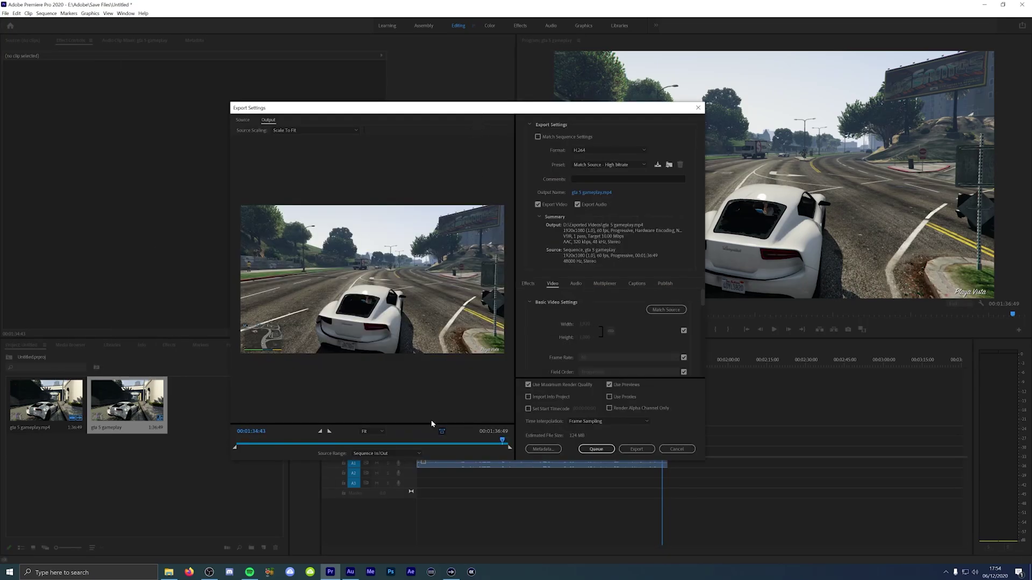
{"action": "left_click", "coordinate": [376, 444]}
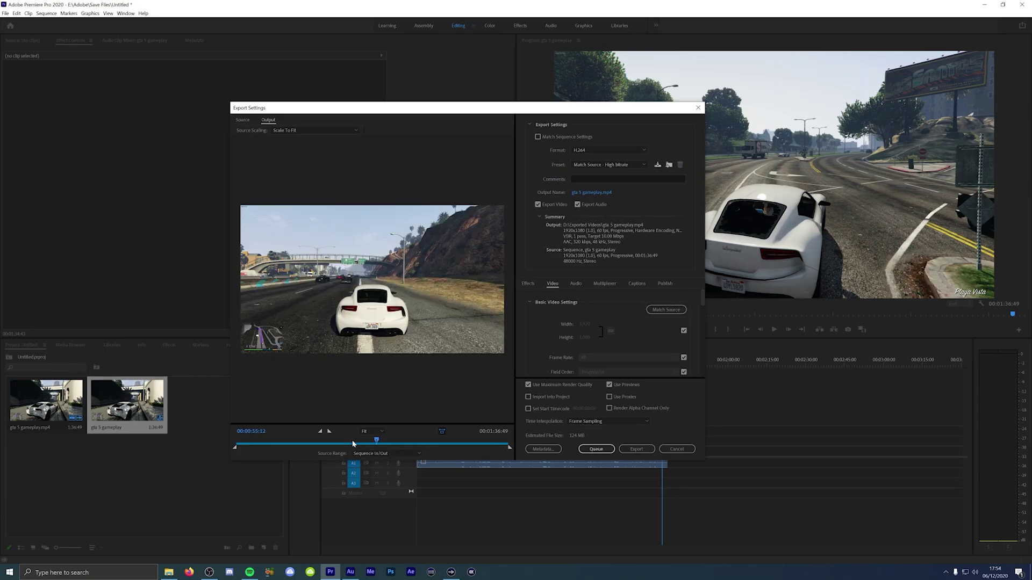
{"action": "left_click_drag", "start_coordinate": [352, 444], "coordinate": [401, 444]}
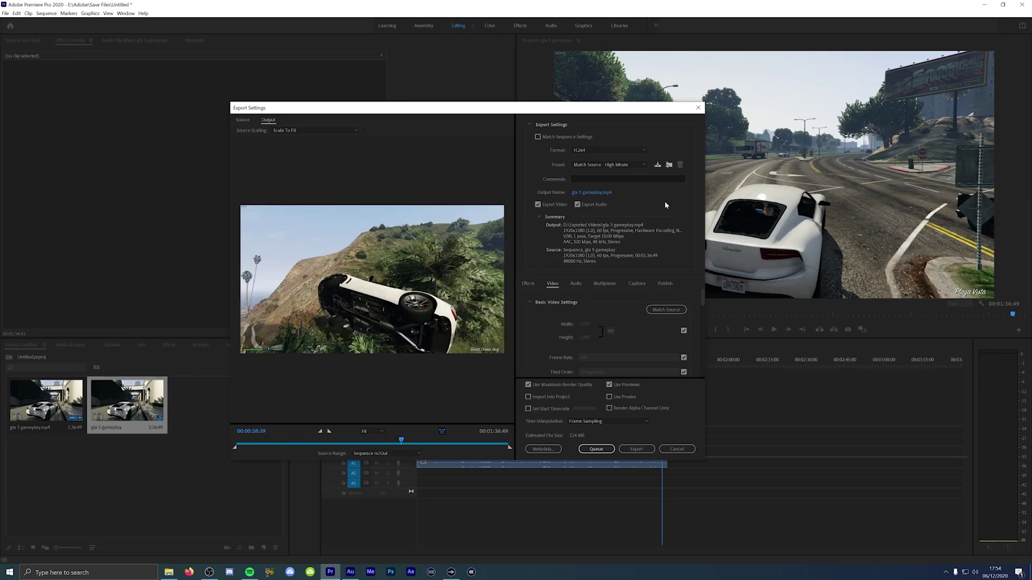
Step: Keep H.264 as the export format after browsing the format list
{"action": "left_click", "coordinate": [611, 151]}
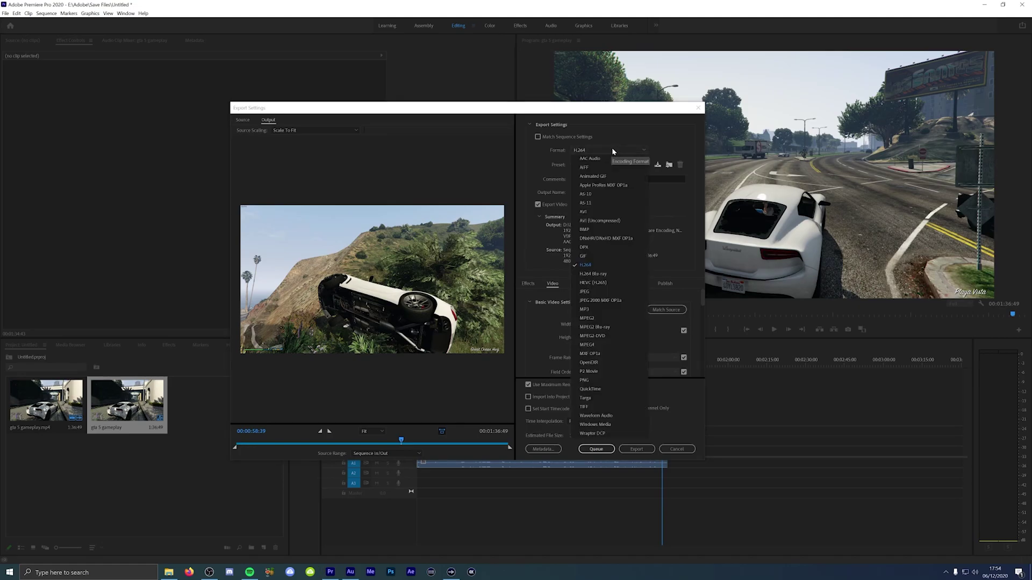
{"action": "left_click", "coordinate": [611, 149]}
{"action": "left_click", "coordinate": [610, 149]}
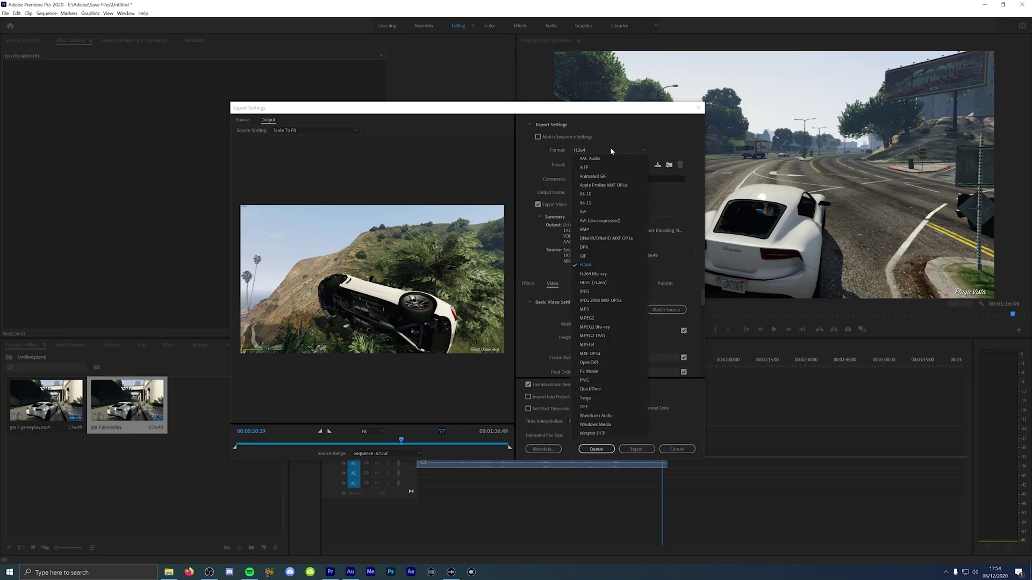
{"action": "left_click", "coordinate": [598, 266]}
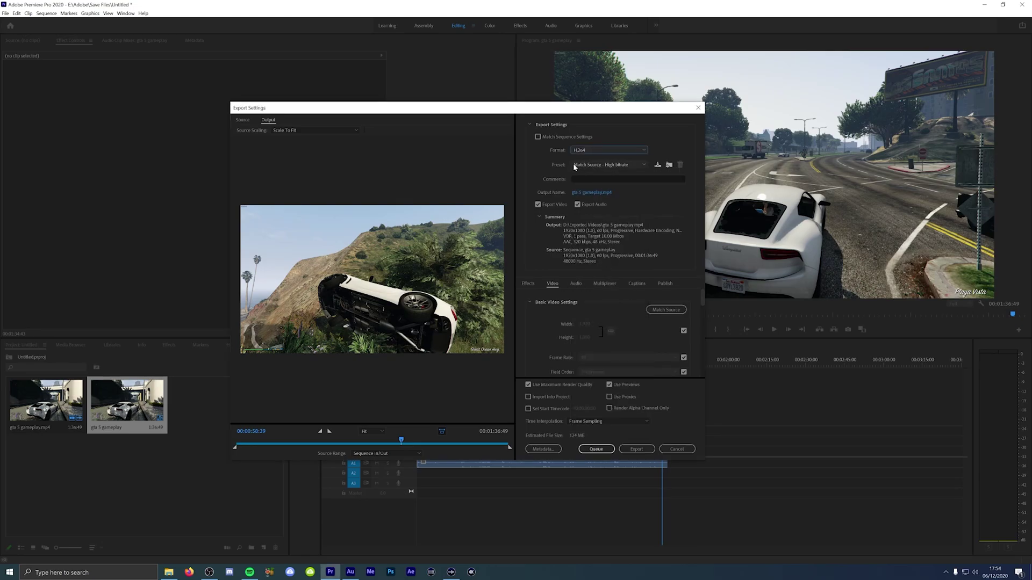
Step: Switch the export preset to Custom
{"action": "left_click", "coordinate": [591, 166]}
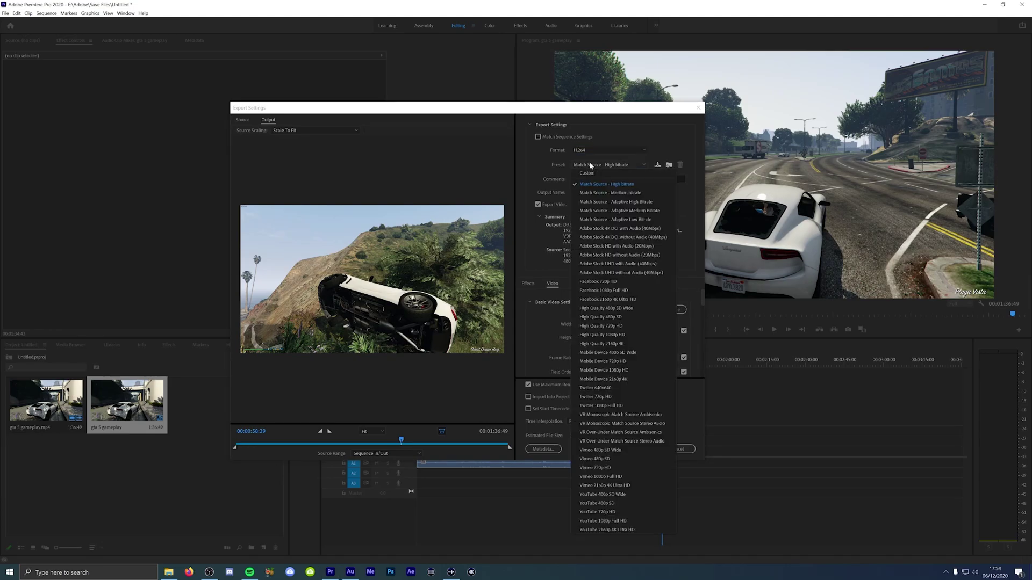
{"action": "left_click", "coordinate": [593, 172]}
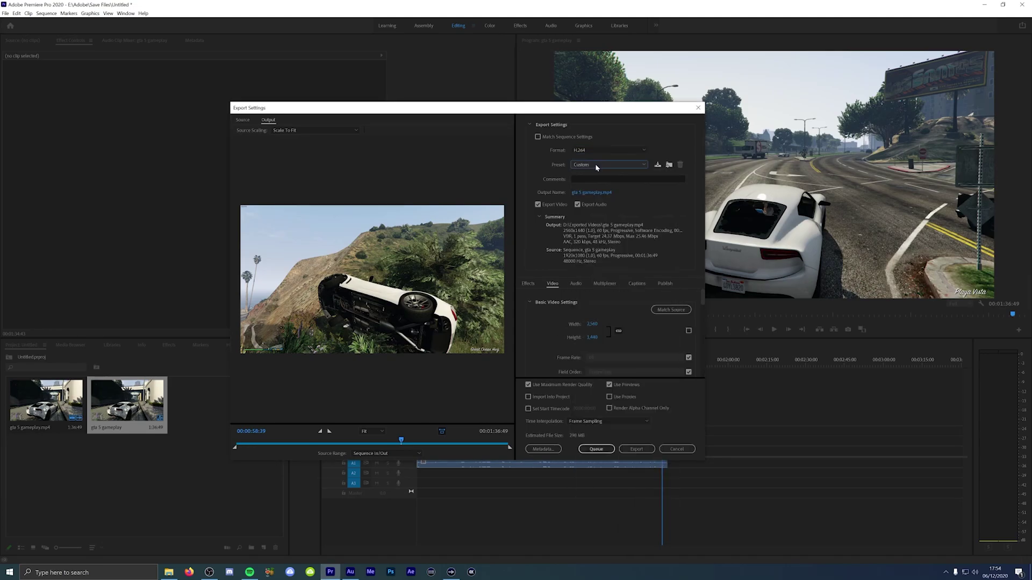
{"action": "scroll", "coordinate": [599, 166], "scroll_direction": "up", "scroll_amount": 1}
Step: Unlink frame size from the source and set height to 1440, giving 2560 × 1440
{"action": "left_click", "coordinate": [688, 331]}
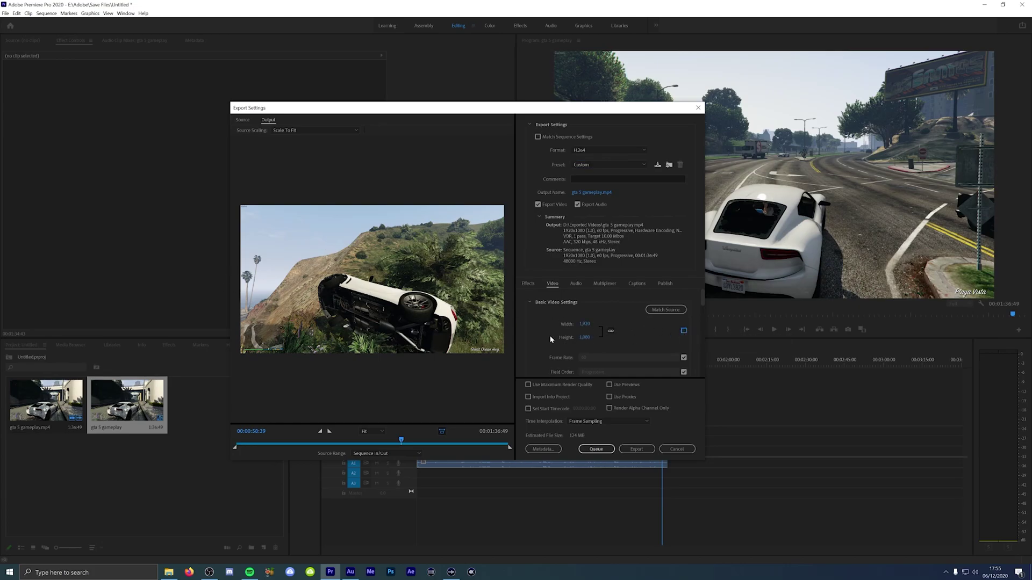
{"action": "left_click", "coordinate": [583, 337]}
{"action": "type", "text": "1440"}
{"action": "key", "text": "Return"}
{"action": "scroll", "coordinate": [704, 305], "scroll_direction": "down", "scroll_amount": 2}
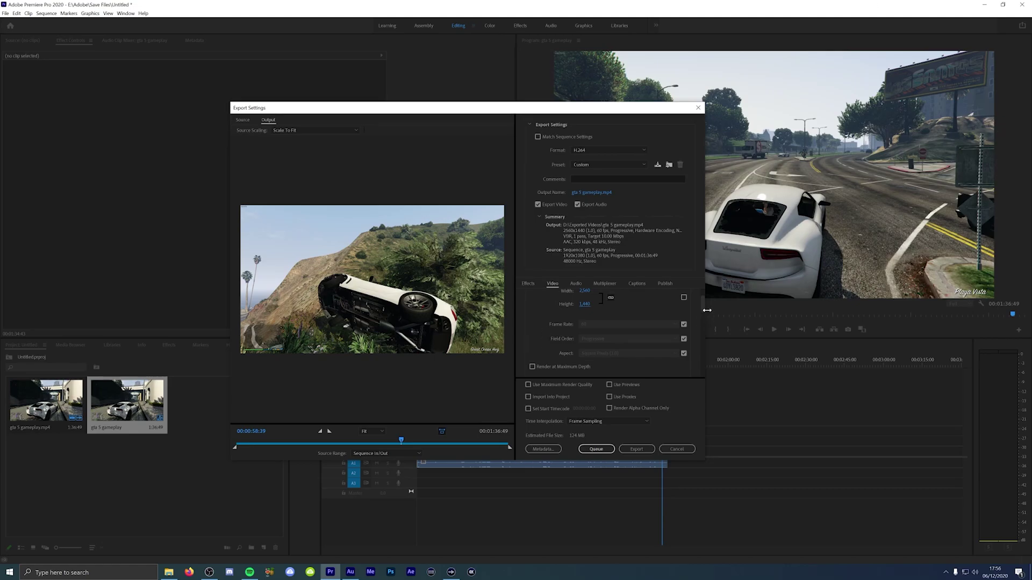
{"action": "scroll", "coordinate": [702, 311], "scroll_direction": "down", "scroll_amount": 1}
{"action": "scroll", "coordinate": [701, 311], "scroll_direction": "down", "scroll_amount": 3}
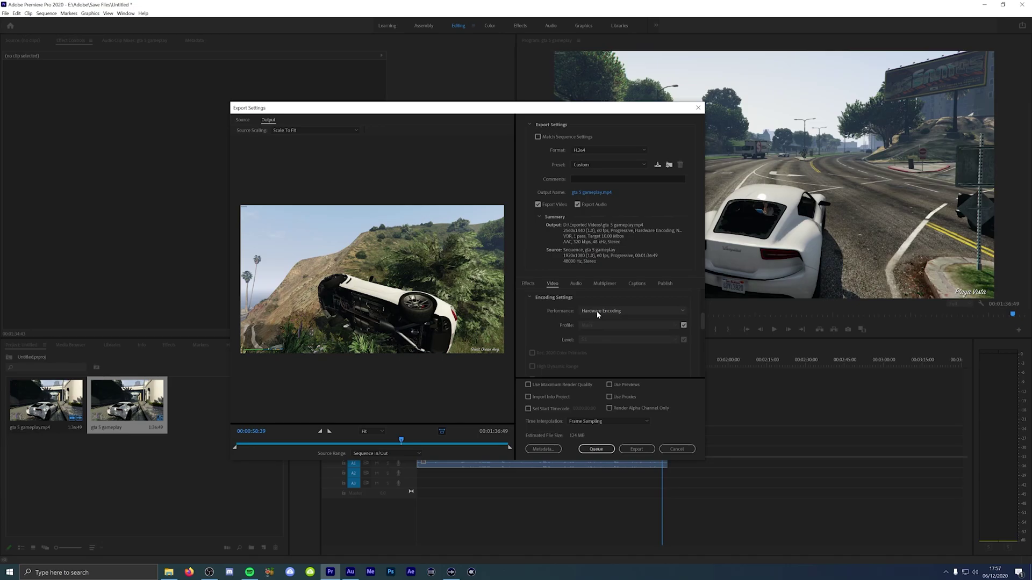
Step: Set the encoding Performance to Software Encoding
{"action": "left_click", "coordinate": [597, 313]}
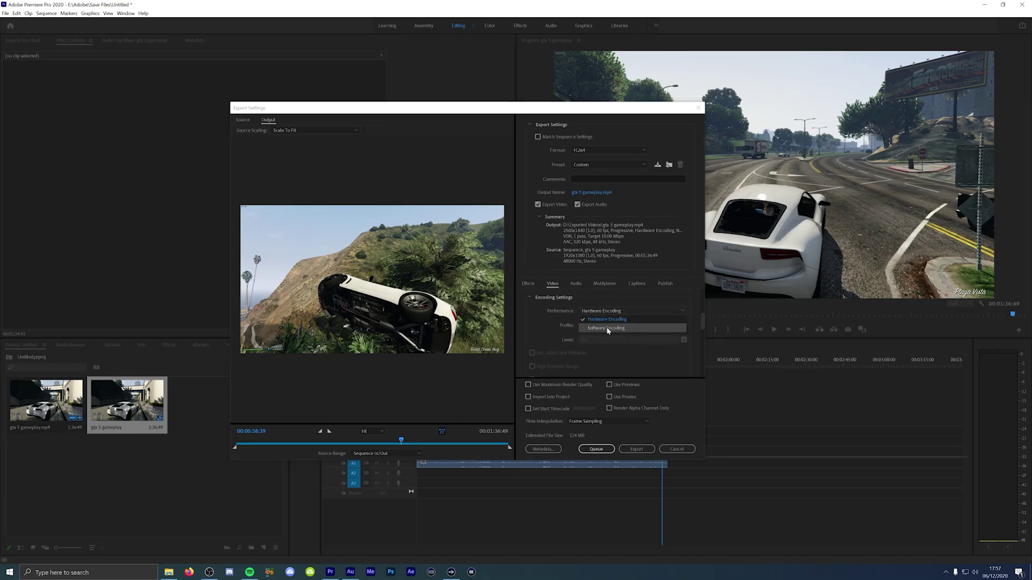
{"action": "left_click", "coordinate": [607, 329]}
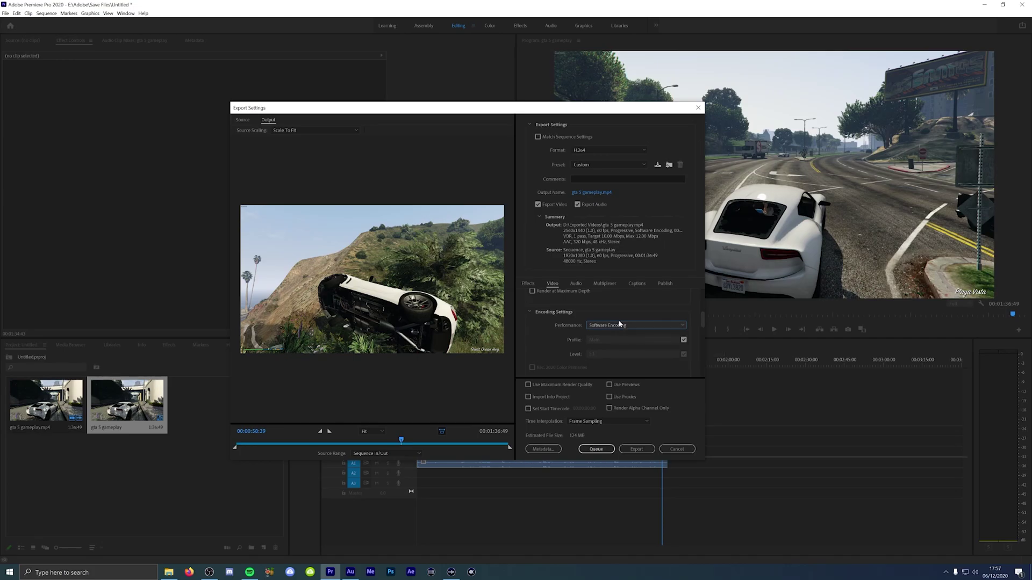
Step: Keep Bitrate Encoding on VBR, 1 pass and raise the target bitrate to 24 Mbps
{"action": "left_click_drag", "start_coordinate": [703, 320], "coordinate": [721, 362]}
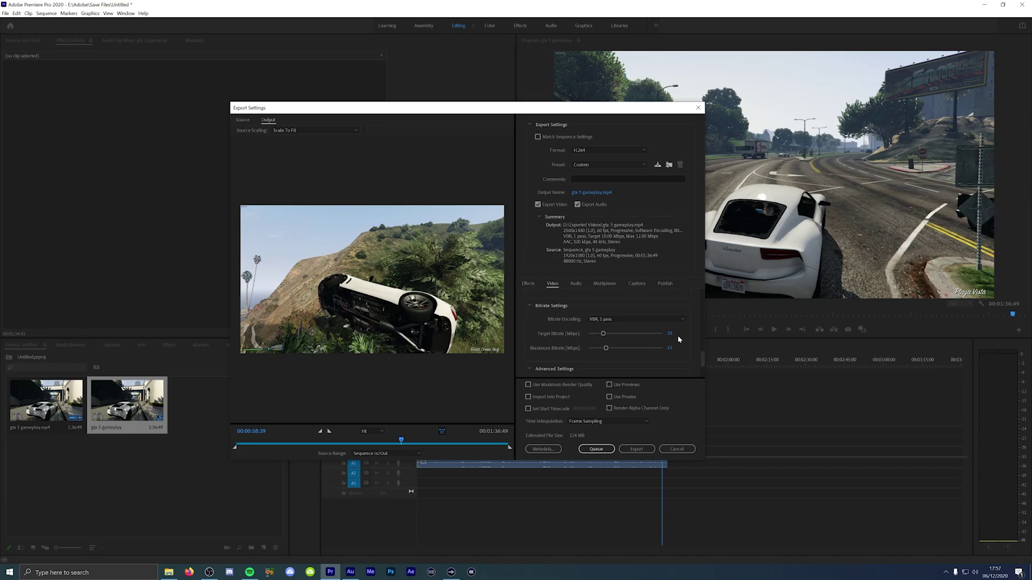
{"action": "left_click", "coordinate": [625, 321]}
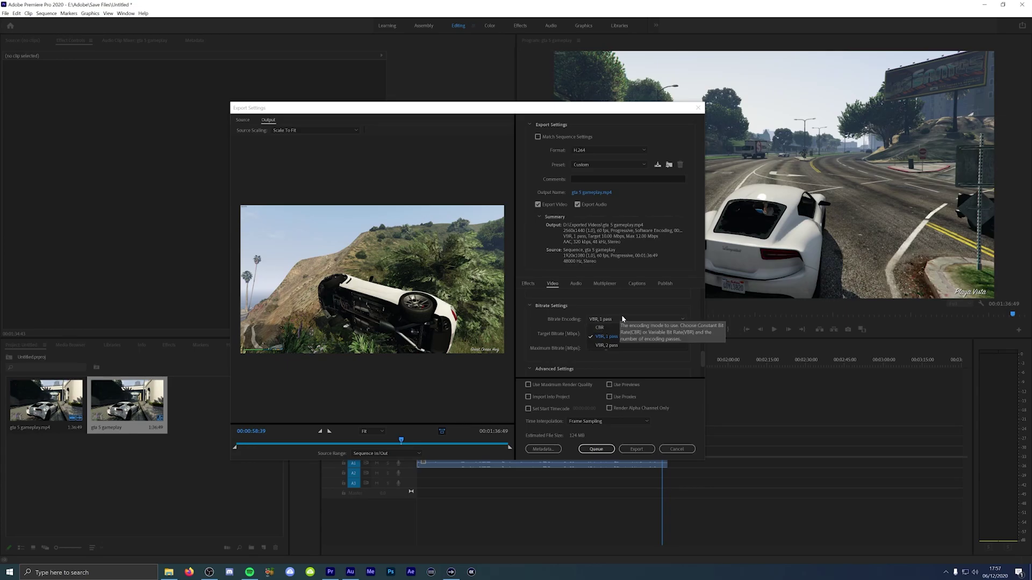
{"action": "left_click", "coordinate": [622, 319]}
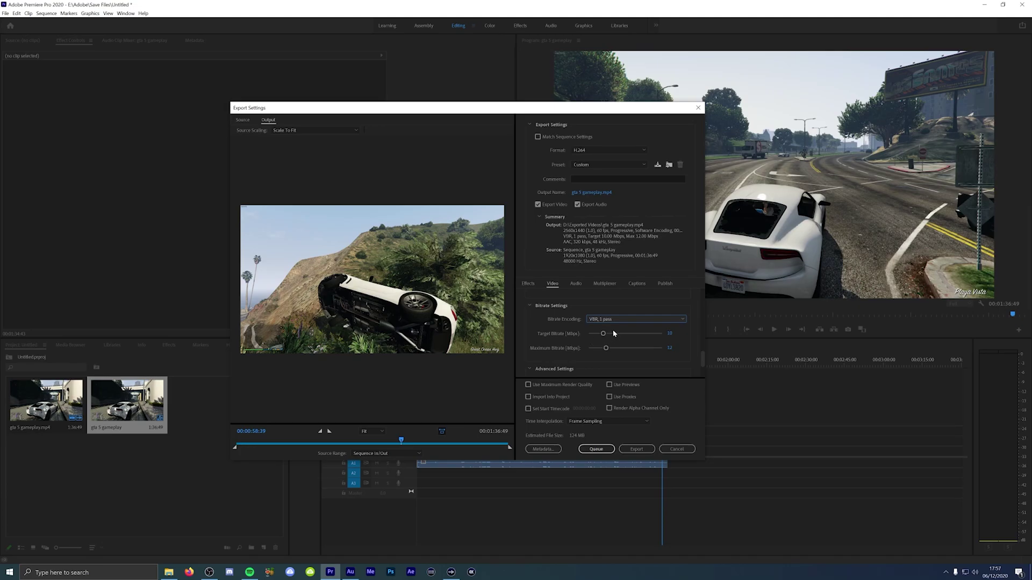
{"action": "left_click_drag", "start_coordinate": [604, 334], "coordinate": [623, 337]}
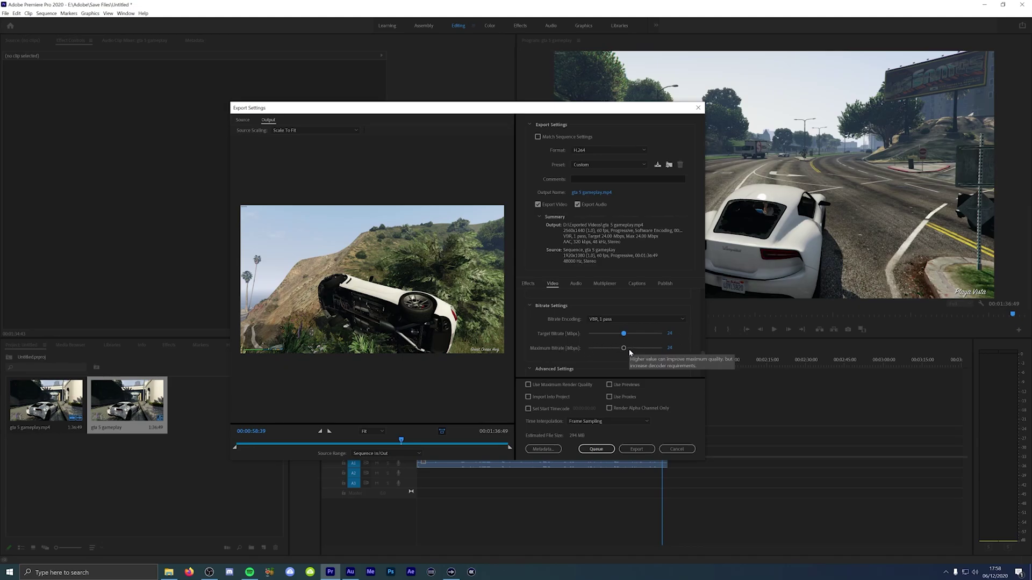
Step: Drag the Maximum Bitrate slider to about 30.57 Mbps, leaving the target at 24 Mbps
{"action": "left_click_drag", "start_coordinate": [630, 350], "coordinate": [635, 350]}
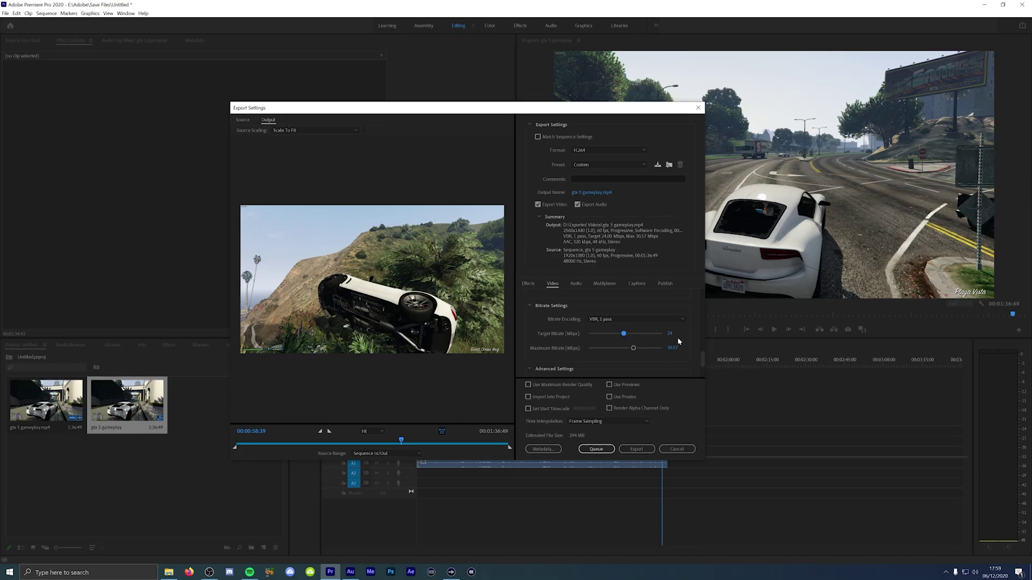
Step: Nudge the target bitrate to 24.37 Mbps and enable Use Maximum Render Quality
{"action": "left_click", "coordinate": [624, 334]}
{"action": "scroll", "coordinate": [703, 367], "scroll_direction": "down", "scroll_amount": 3}
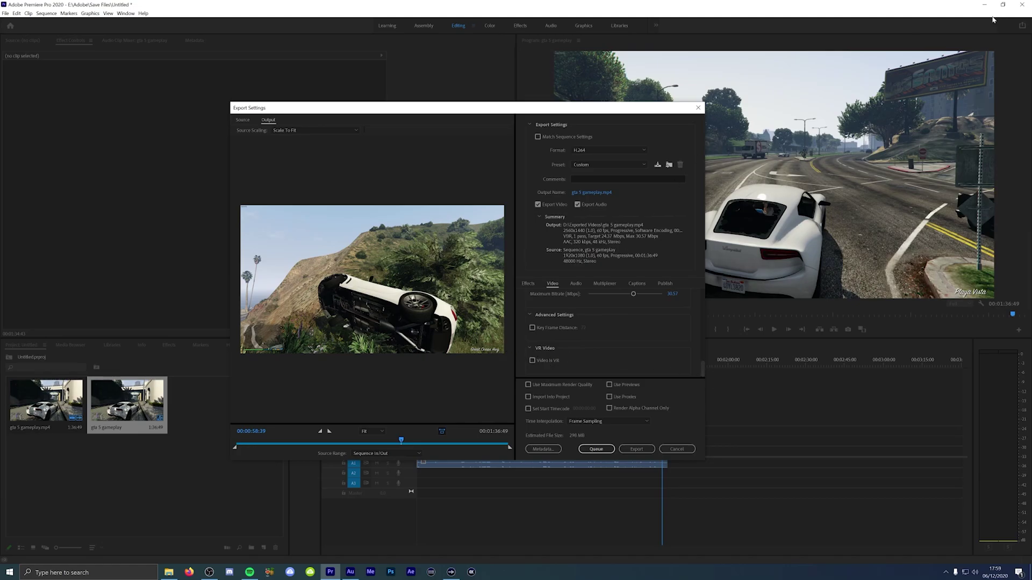
{"action": "left_click", "coordinate": [566, 387]}
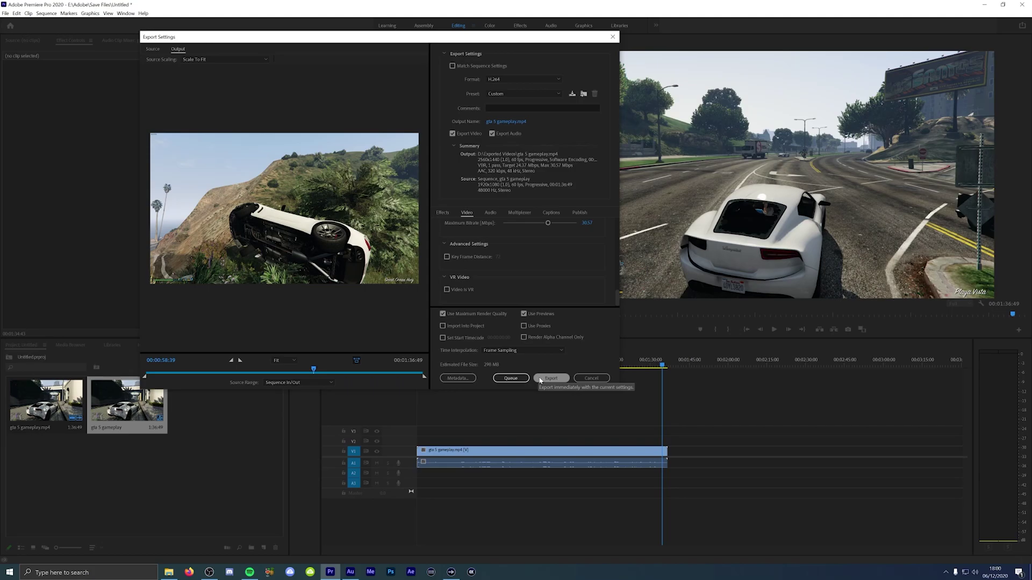
{"action": "left_click", "coordinate": [544, 379]}
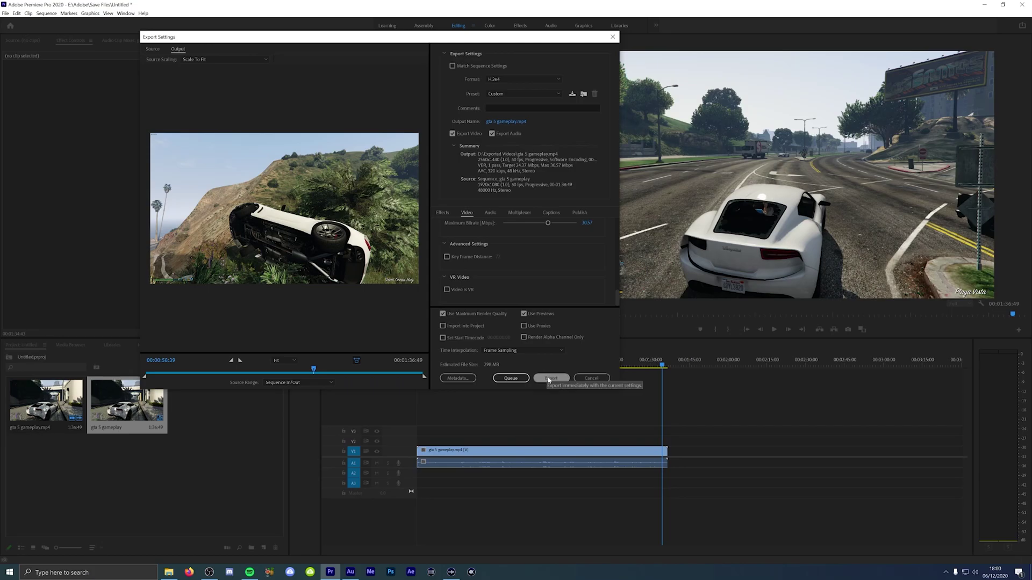
Step: Rename the output file to a string of f's and queue the H.264 export in Media Encoder
{"action": "left_click", "coordinate": [511, 379]}
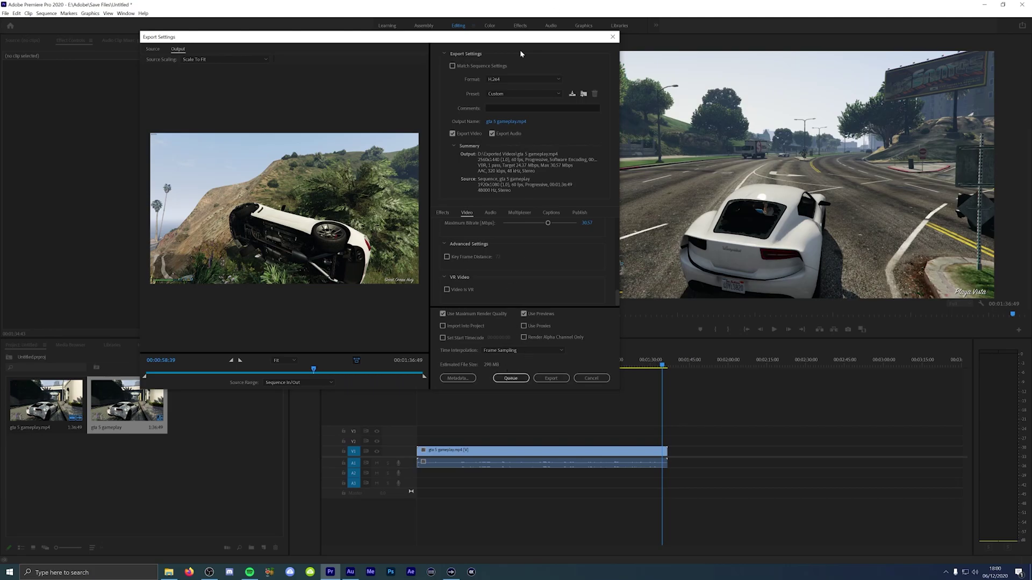
{"action": "left_click", "coordinate": [505, 122]}
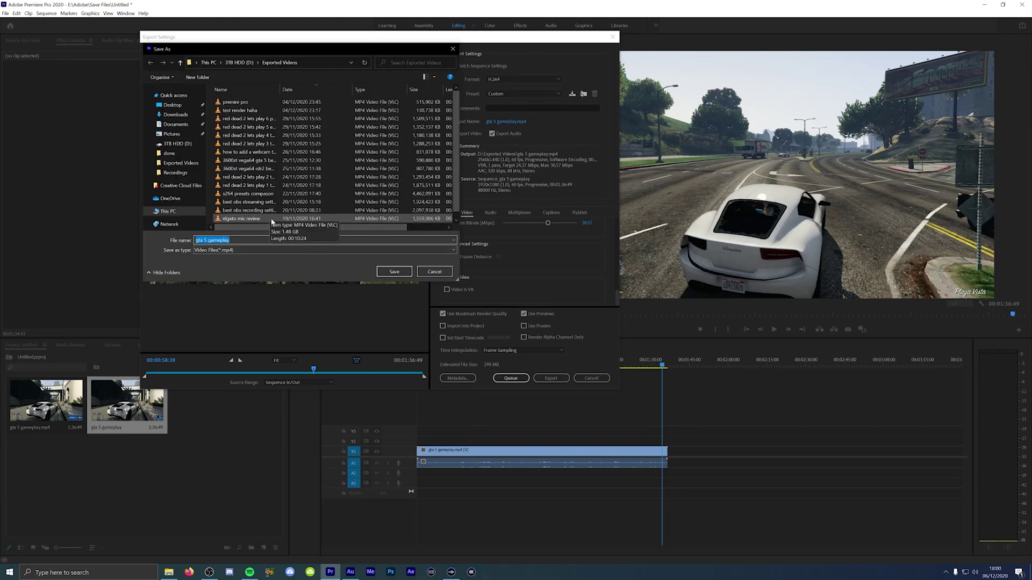
{"action": "type", "text": "f"}
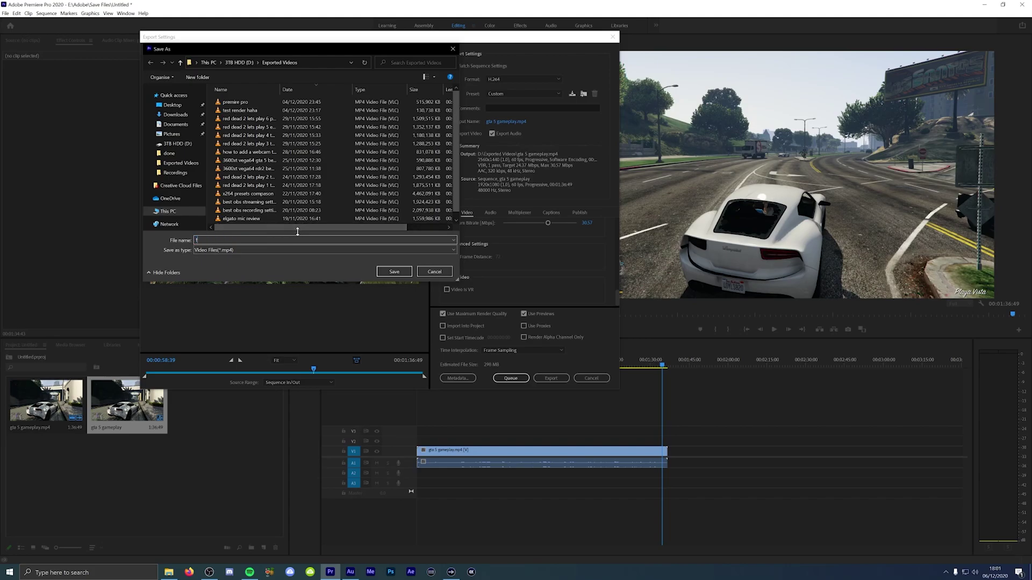
{"action": "type", "text": "fffffffffffffffffffffffffffffffffffffffffffffffffffffffffffffffffff"}
{"action": "left_click", "coordinate": [394, 272]}
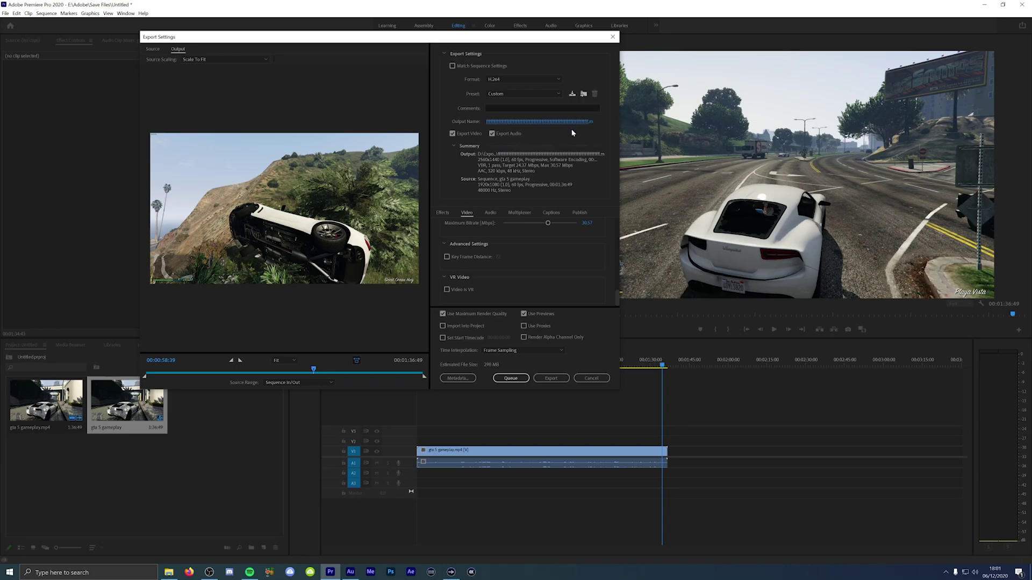
{"action": "left_click", "coordinate": [510, 379]}
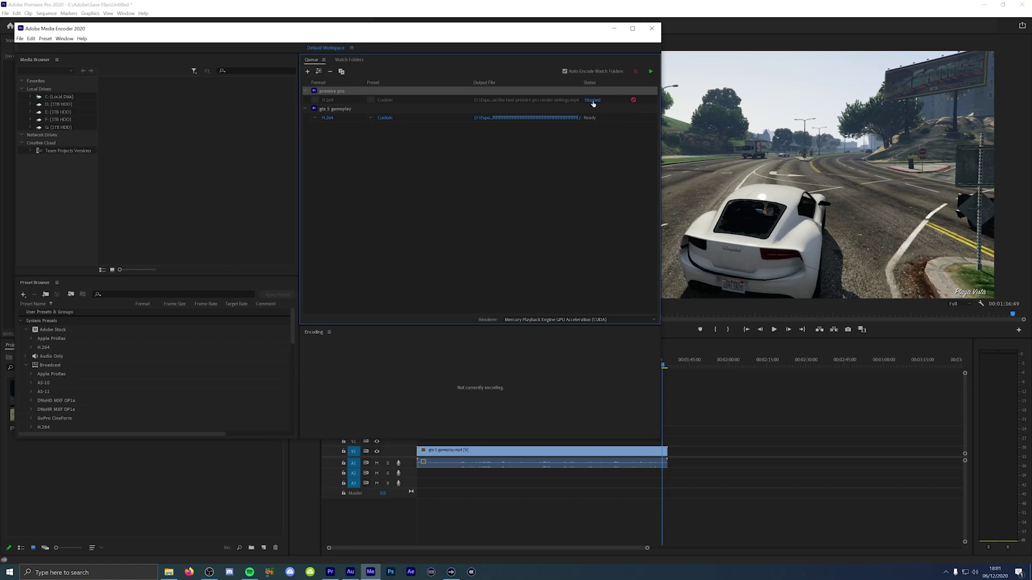
Step: Start the Media Encoder queue so the gta 5 gameplay job encodes until marked Done
{"action": "mouse_move", "coordinate": [379, 102]}
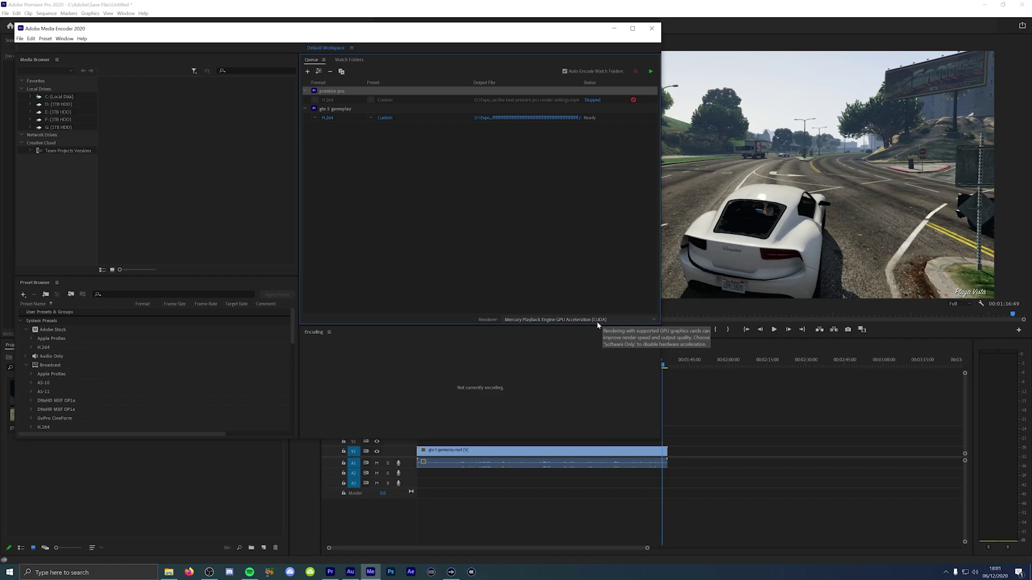
{"action": "left_click", "coordinate": [650, 71]}
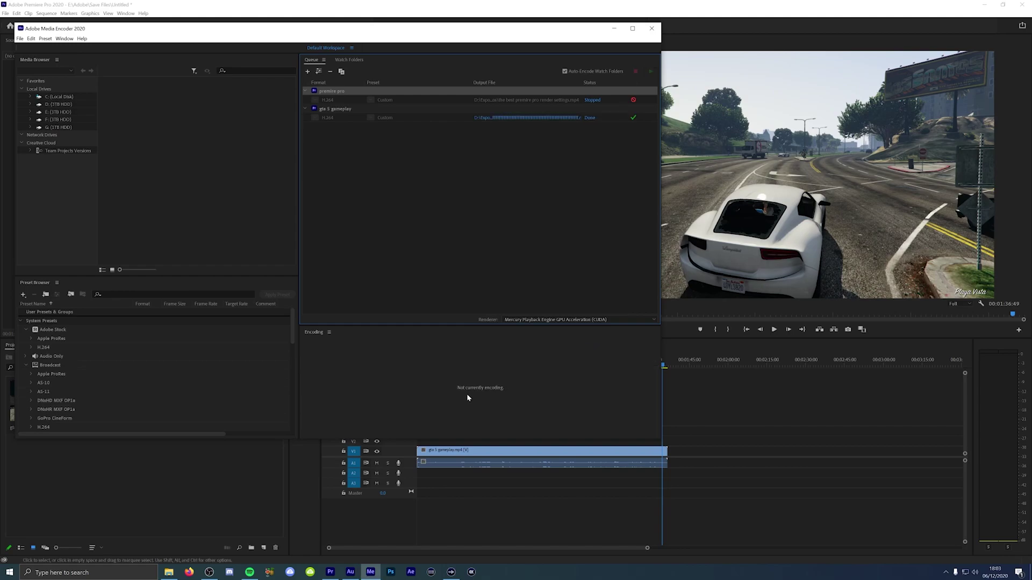
Step: In the Exported Videos folder, open the new gta 5 gameplay video's Properties on the Details tab
{"action": "left_click", "coordinate": [168, 571]}
{"action": "left_click", "coordinate": [188, 156]}
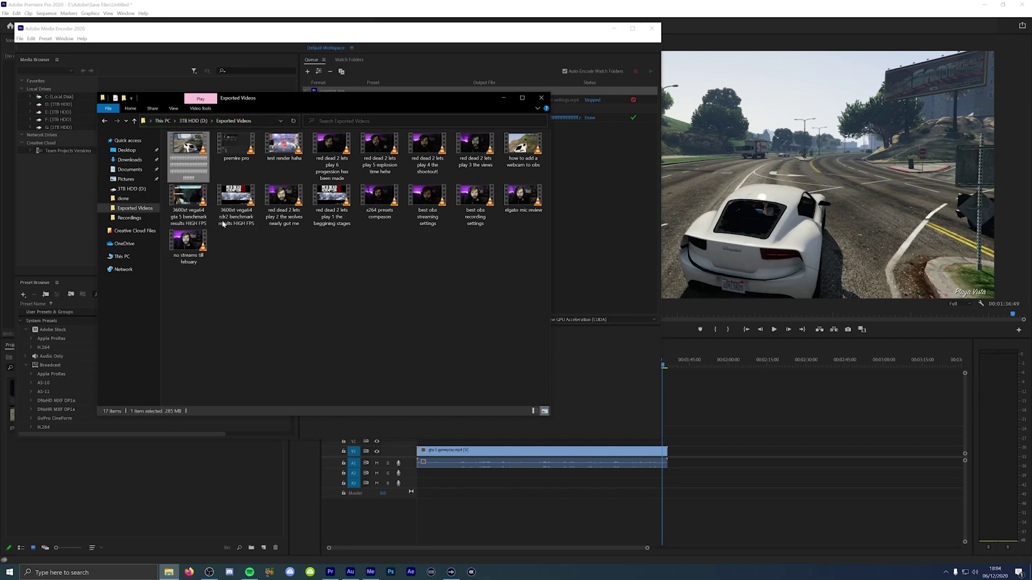
{"action": "right_click", "coordinate": [188, 147]}
{"action": "left_click", "coordinate": [225, 336]}
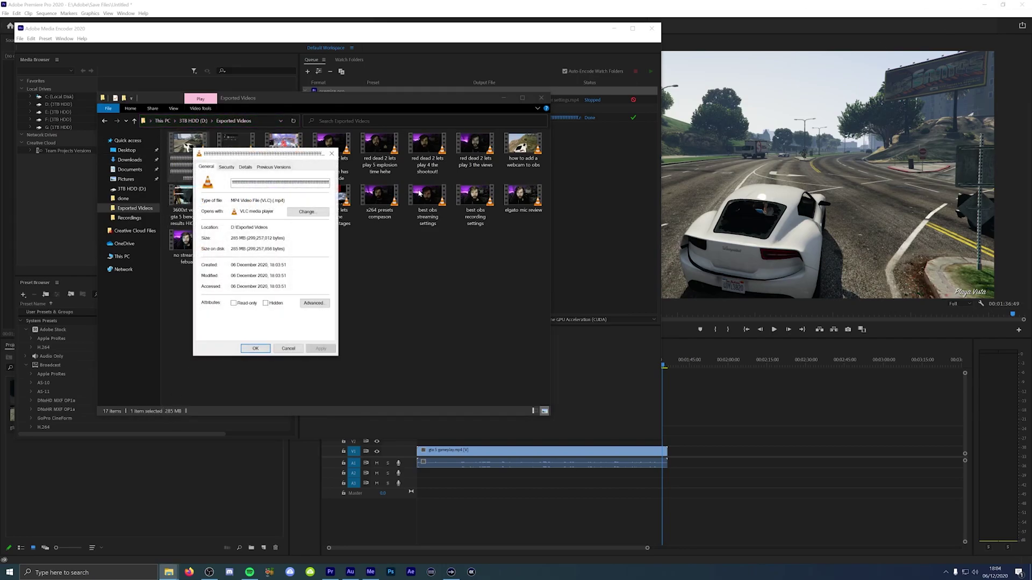
{"action": "left_click", "coordinate": [244, 167]}
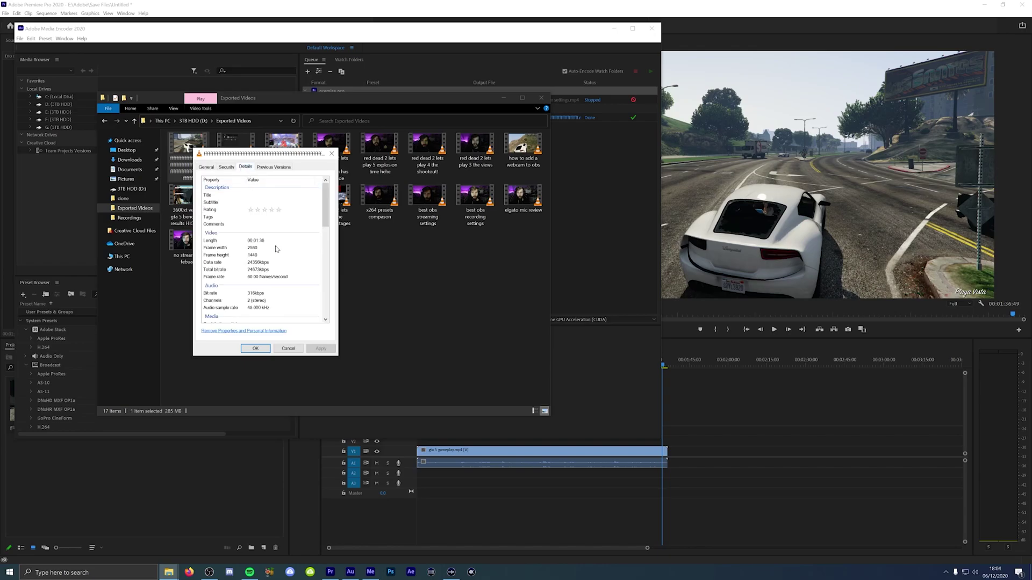
Step: Check the video's data rate, total bitrate and 60 fps frame rate, then close Properties
{"action": "left_click", "coordinate": [252, 264]}
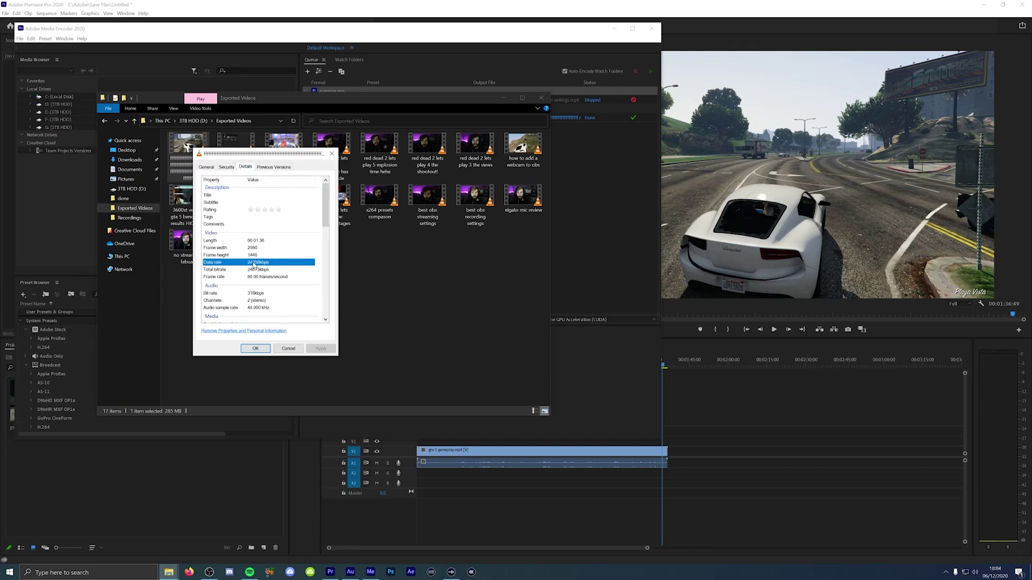
{"action": "left_click", "coordinate": [253, 270]}
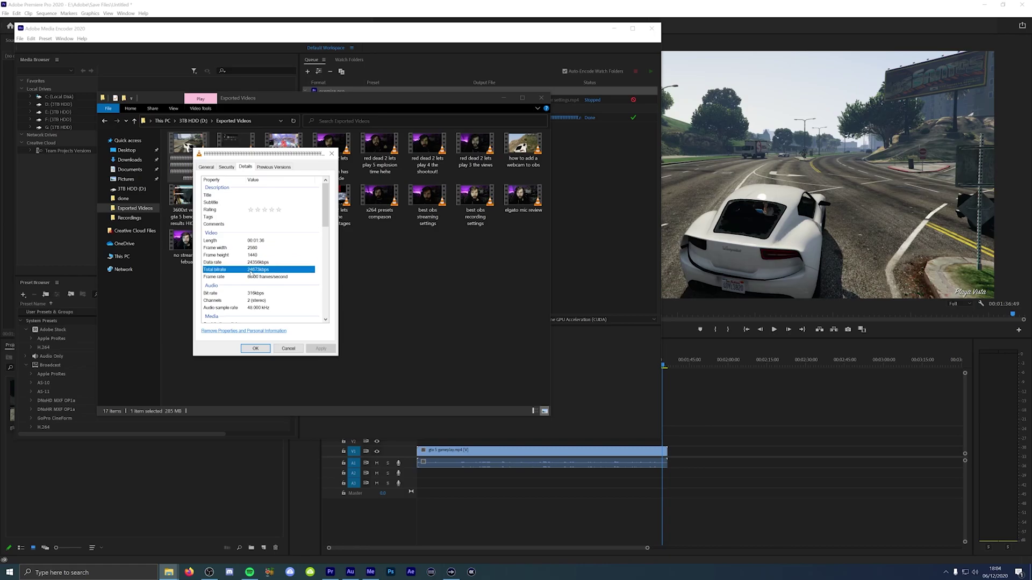
{"action": "left_click", "coordinate": [262, 277]}
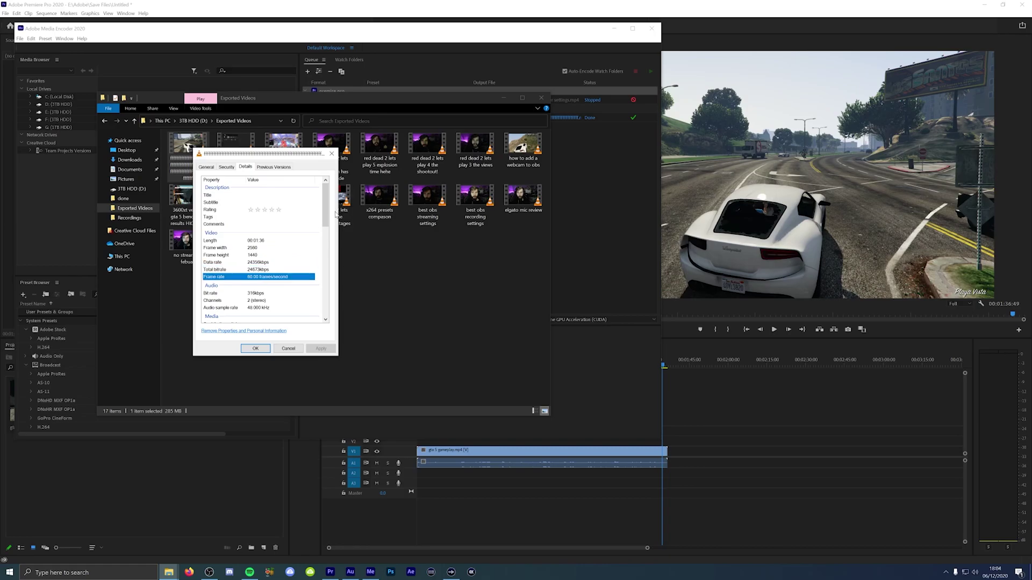
{"action": "left_click_drag", "start_coordinate": [326, 221], "coordinate": [320, 319]}
{"action": "key", "text": "Escape"}
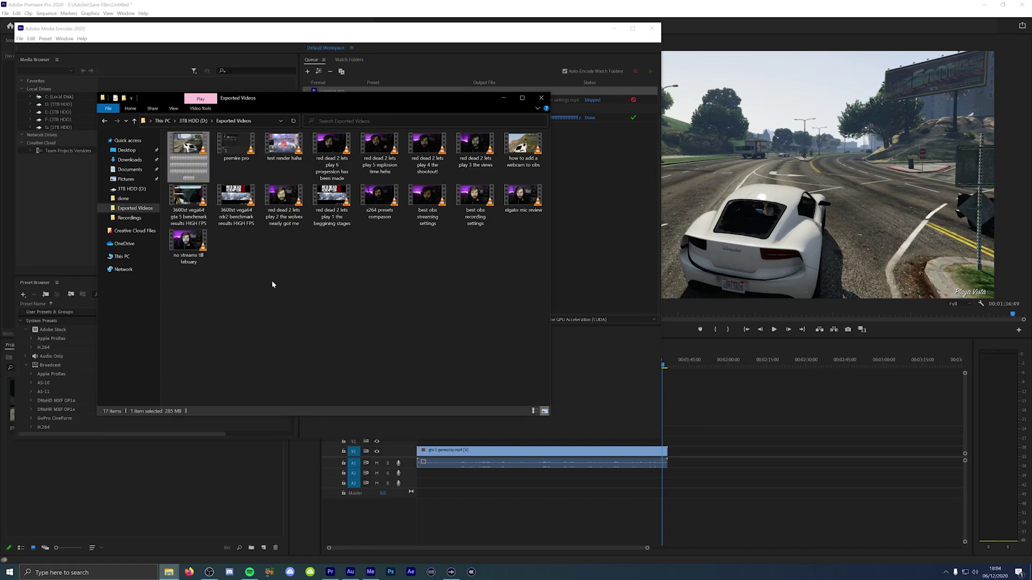